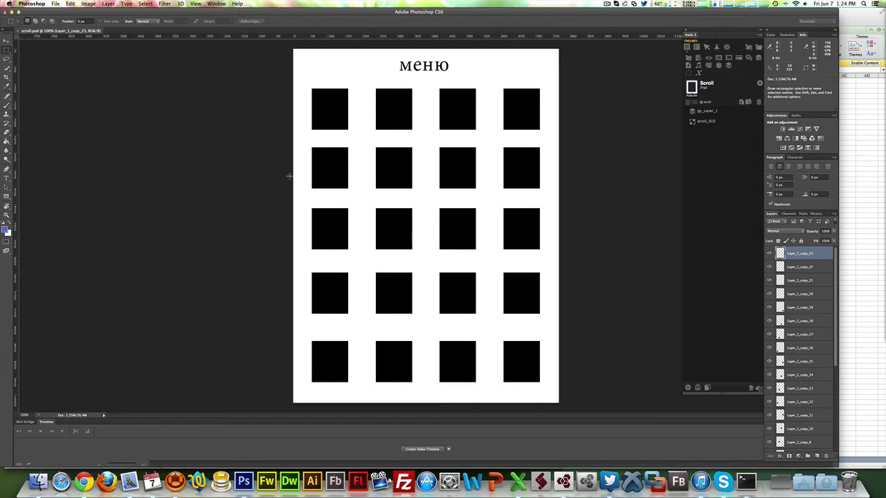
Examine the square layers from Layer_1 up to Layer_1_copy_23 and where each one sits relative to the canvas
left_click(6, 41)
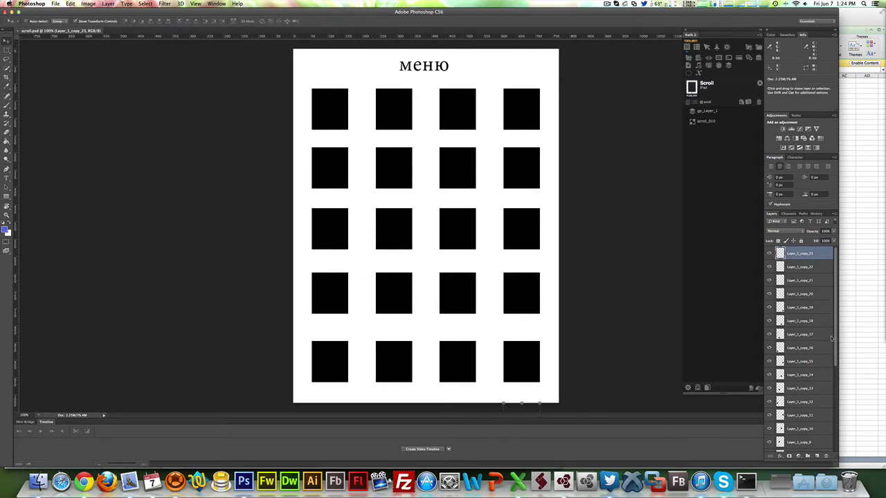
scroll(806, 367, "down", 5)
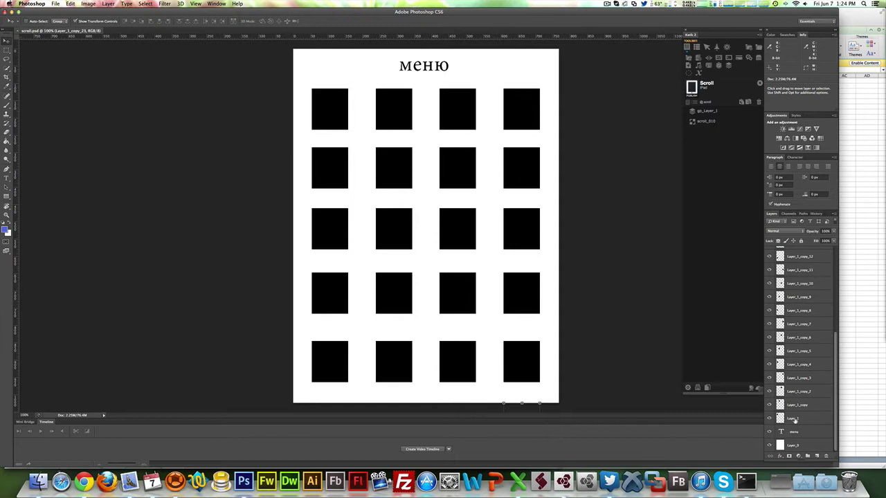
left_click(795, 420)
left_click(796, 392)
left_click(792, 337)
scroll(797, 317, "up", 5)
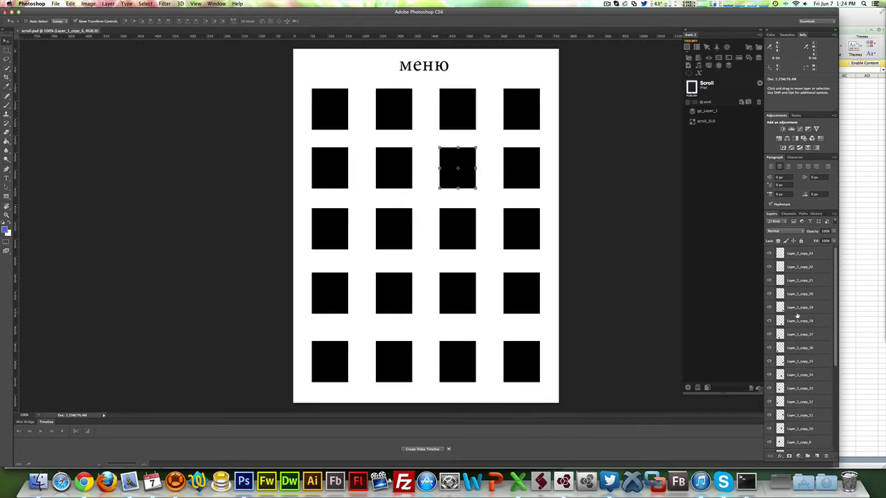
left_click(800, 257)
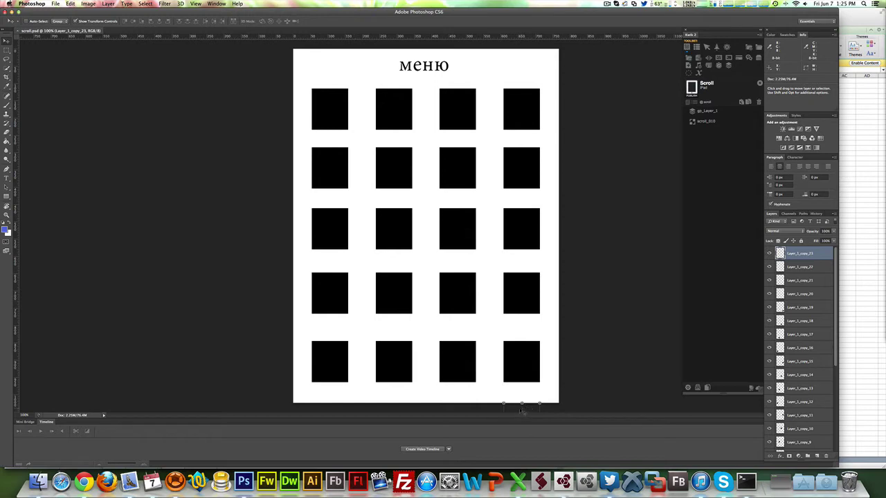
left_click(802, 268)
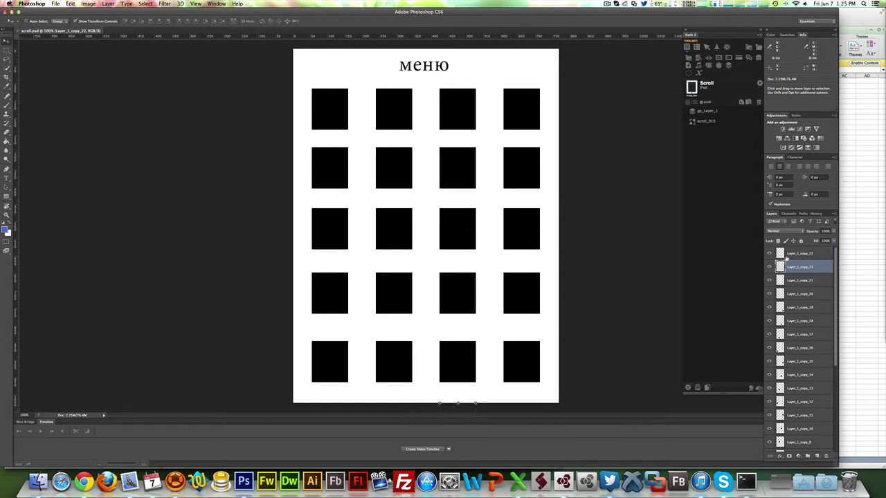
Review the member layers of the gp_Layer_1 group and close it without changes
left_click(709, 112)
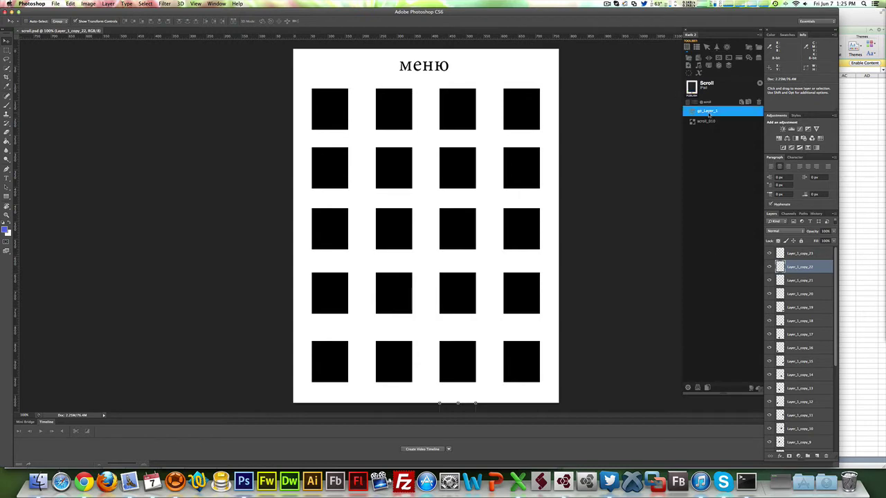
double_click(708, 115)
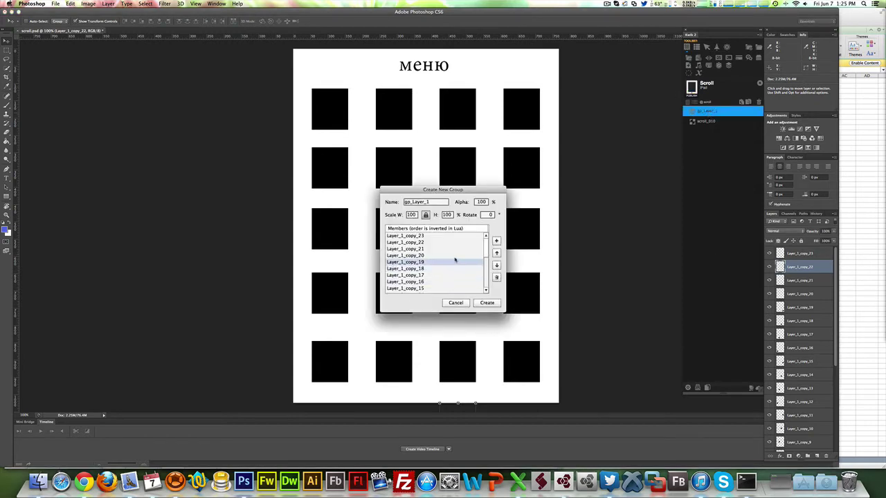
scroll(461, 244, "down", 5)
scroll(461, 243, "up", 5)
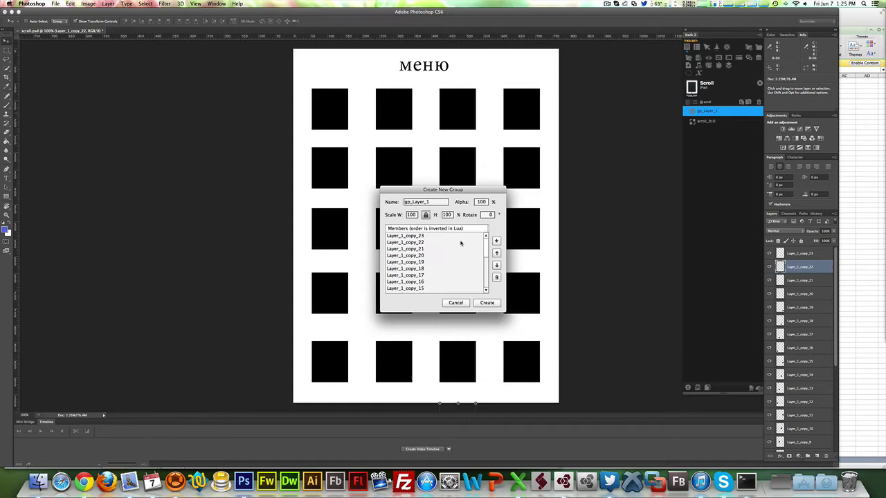
left_click(455, 303)
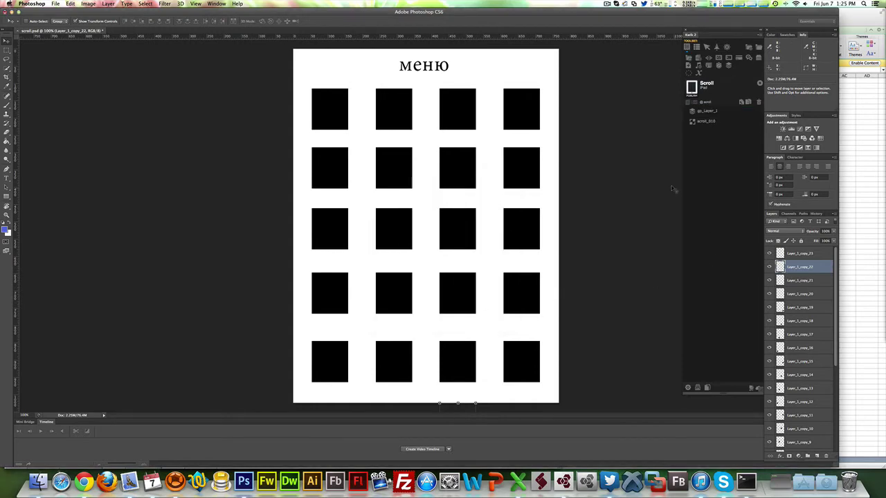
Set the scroll_010 component's height option to Object and publish the project
left_click(722, 121)
mouse_move(709, 50)
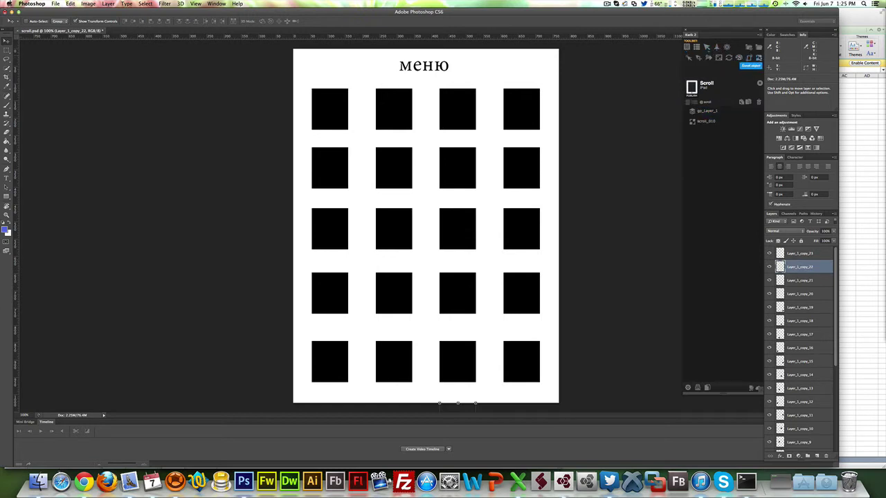
double_click(706, 121)
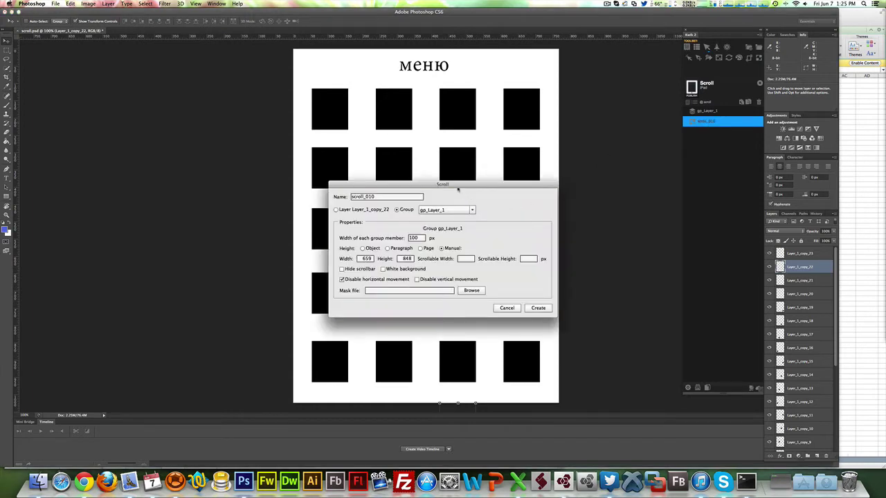
left_click_drag(457, 189, 439, 125)
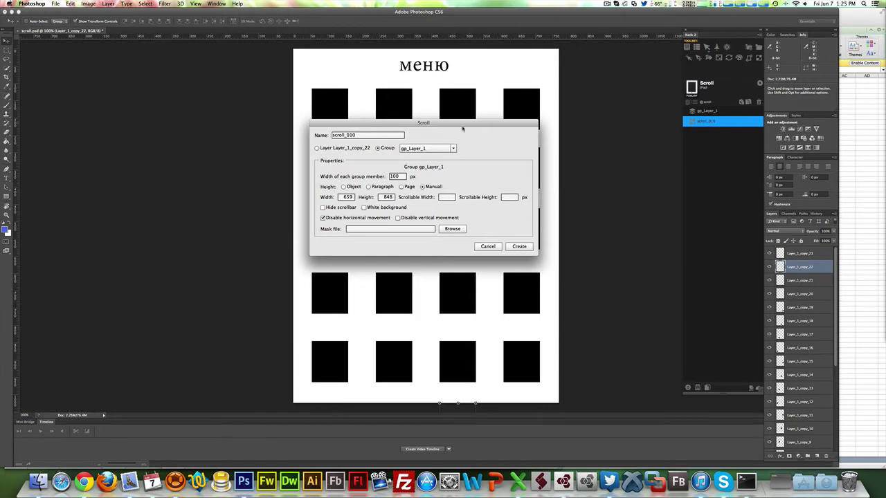
left_click_drag(456, 123, 205, 146)
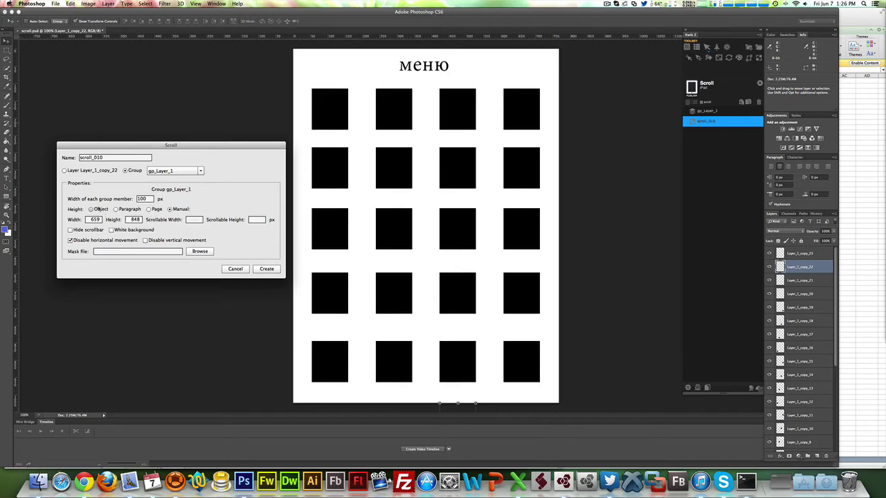
left_click(263, 269)
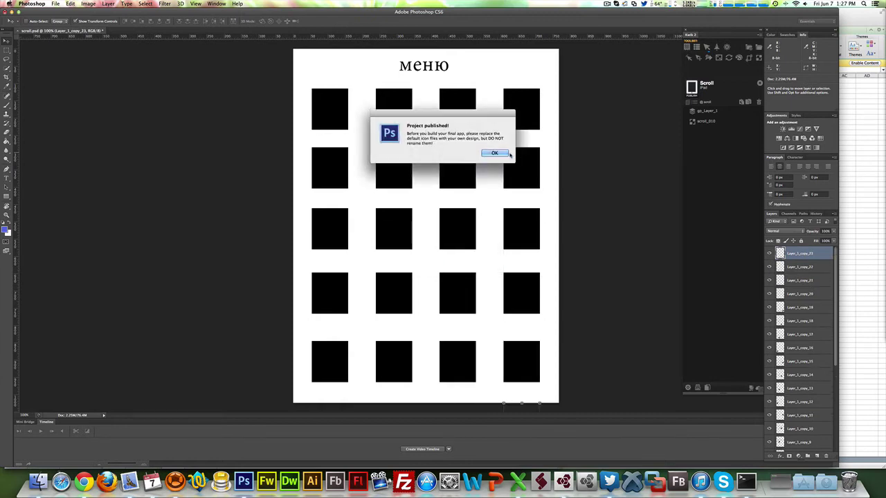
left_click(508, 154)
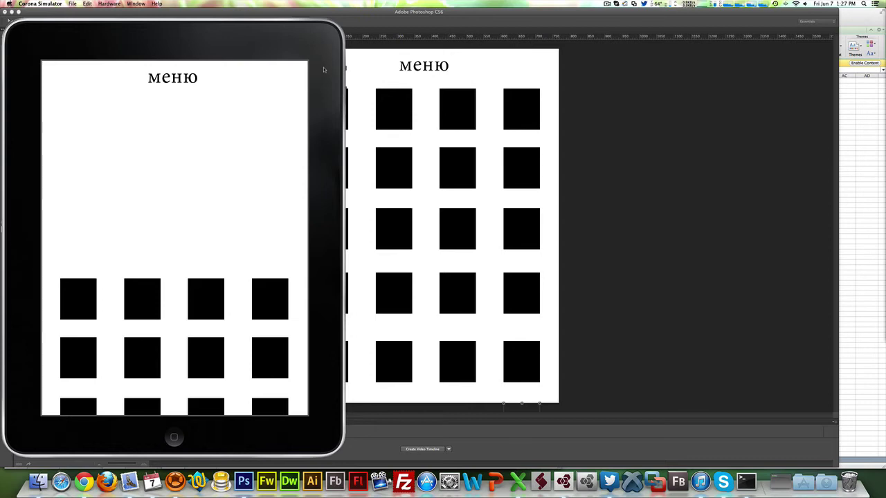
Test scrolling the grid of squares in Corona Simulator with the Object height option
left_click_drag(270, 307, 292, 128)
mouse_move(261, 438)
left_mouse_down()
mouse_move(290, 175)
mouse_move(252, 451)
mouse_move(267, 443)
left_mouse_up()
left_click_drag(269, 366, 286, 97)
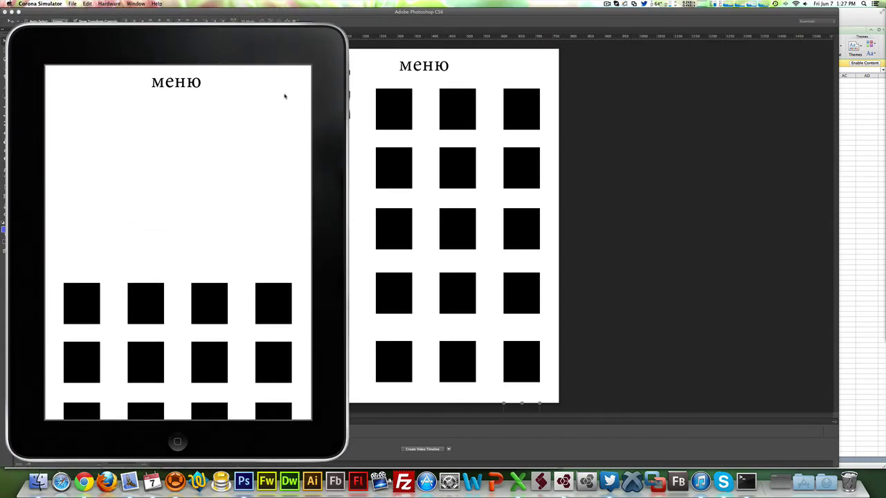
Switch back to Photoshop, set scroll_010's height option to Paragraph, republish the project and test the scrolling in the simulator
left_click(523, 201)
double_click(706, 122)
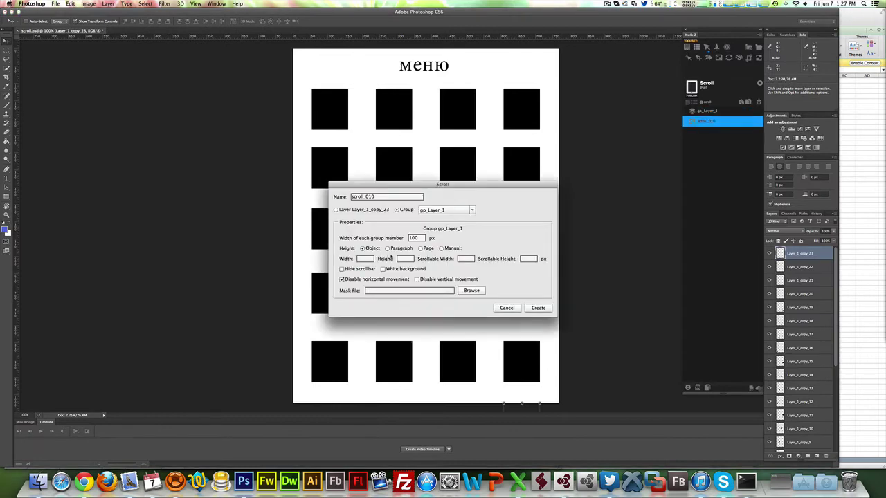
left_click(402, 250)
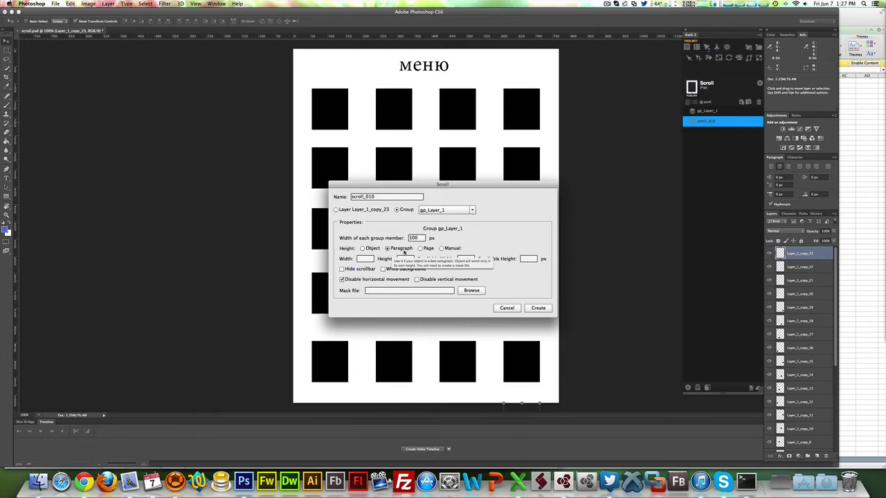
left_click(537, 308)
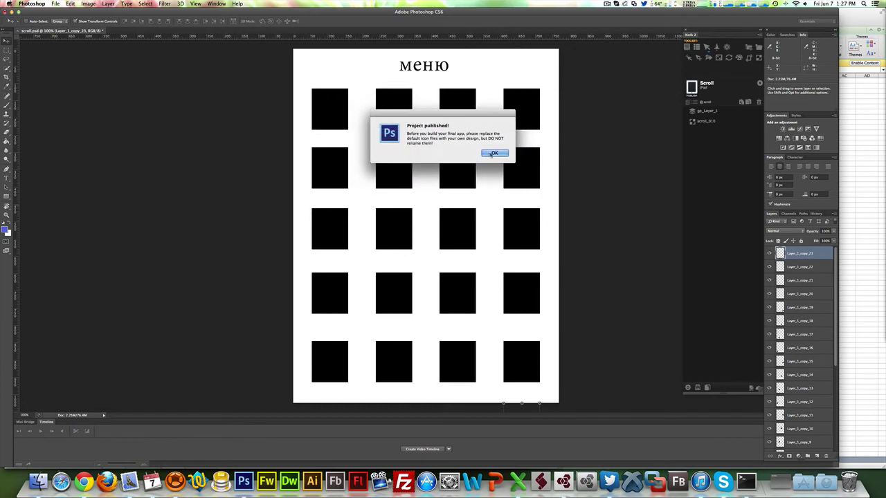
key("Return")
left_click_drag(263, 373, 273, 242)
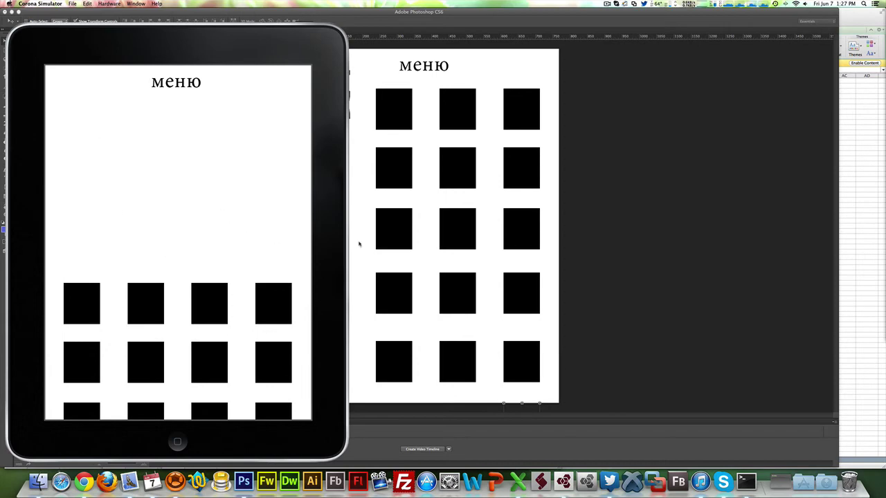
Return to Photoshop, set scroll_010's height option to Page, republish and test the scrolling in the simulator
left_click(588, 227)
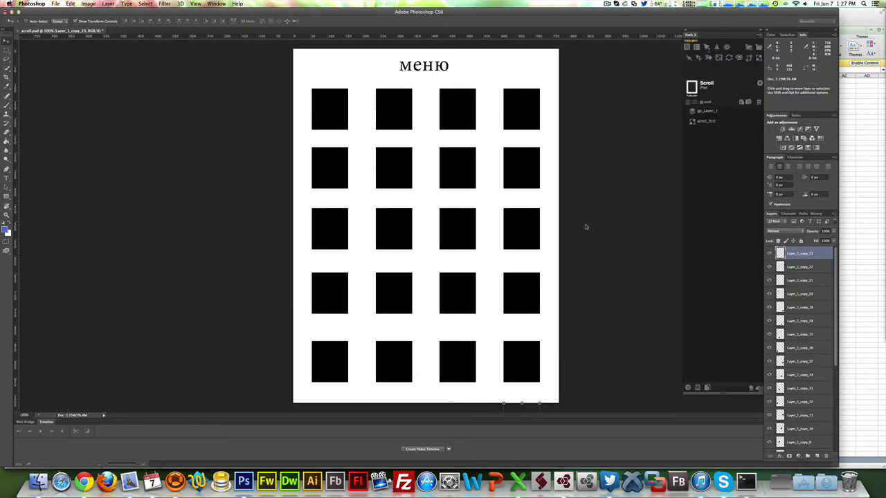
double_click(709, 122)
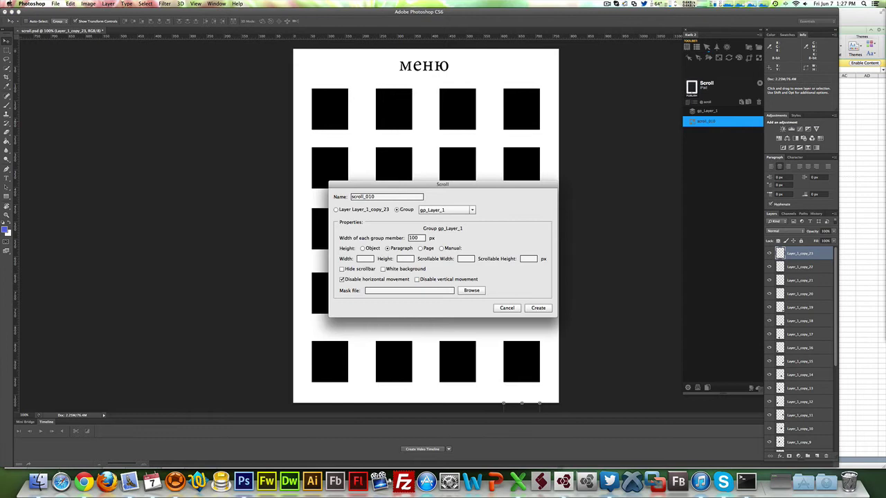
left_click(533, 310)
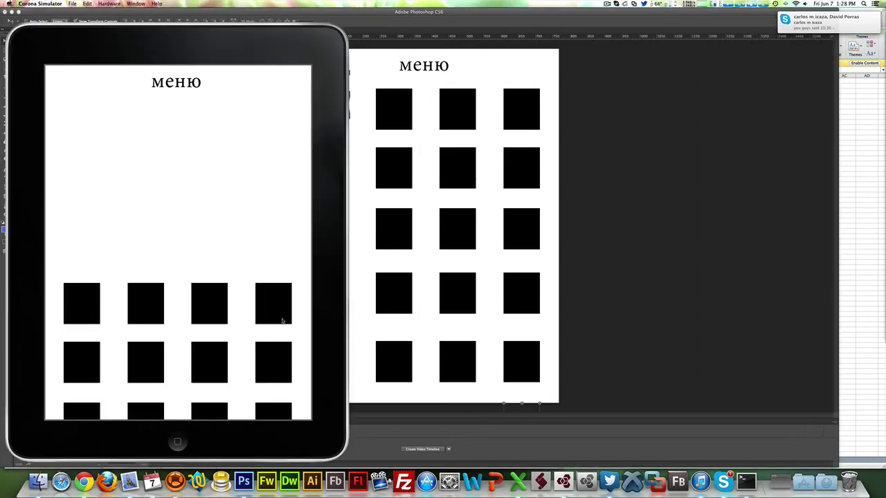
left_click_drag(283, 320, 287, 178)
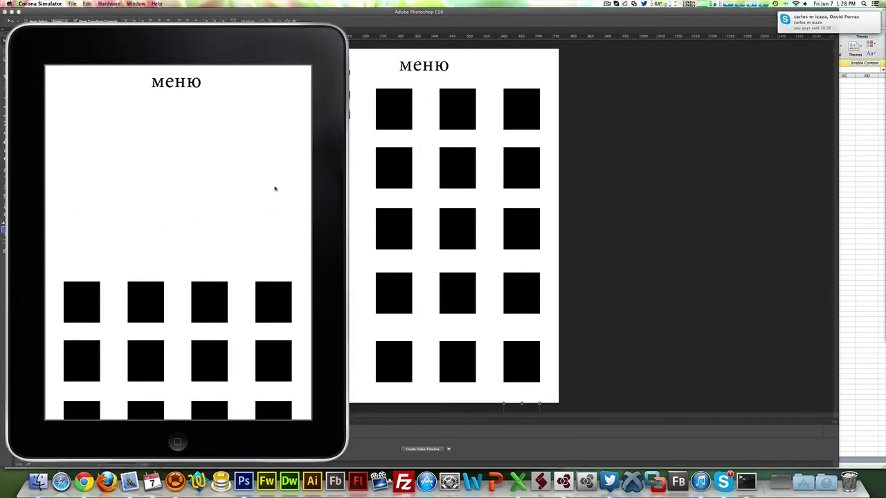
left_click_drag(198, 352, 229, 168)
Return to Photoshop, set scroll_010's height option to Manual and republish the project
left_click(641, 102)
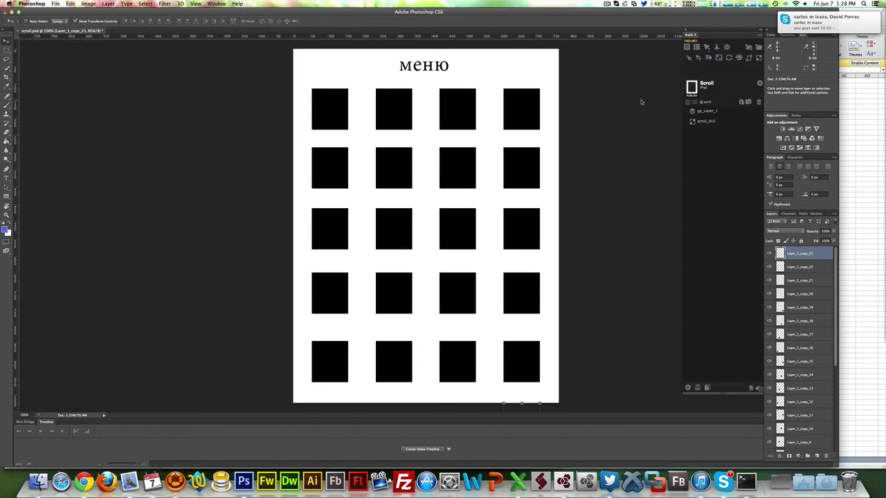
double_click(706, 121)
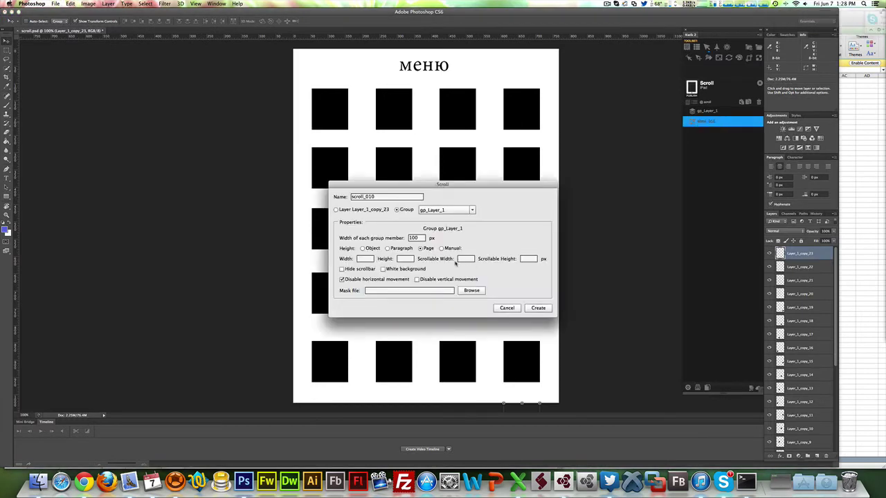
left_click(441, 249)
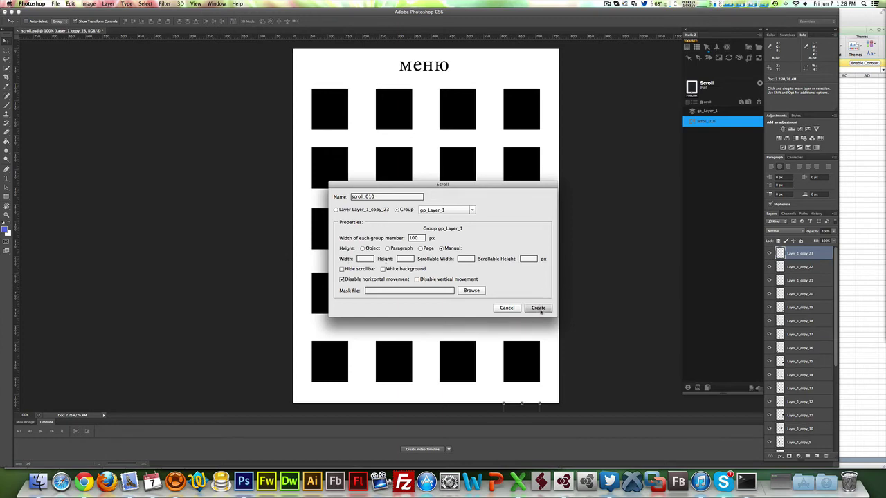
left_click(538, 307)
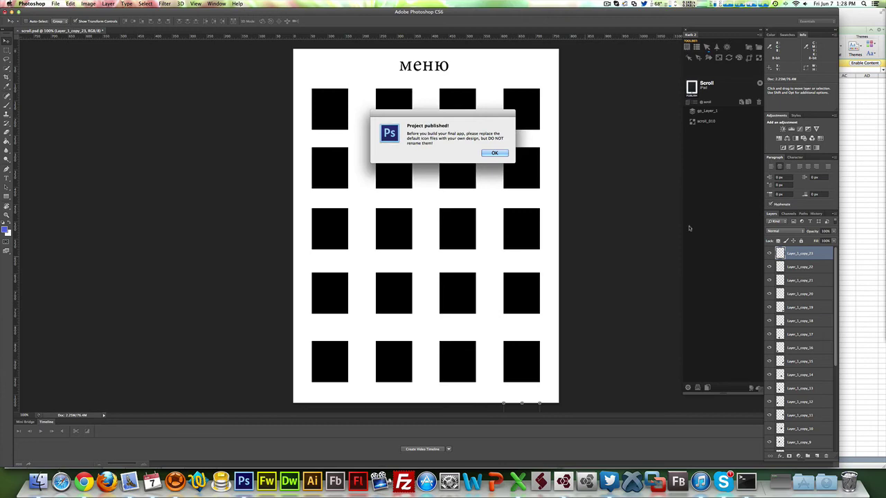
left_click(487, 155)
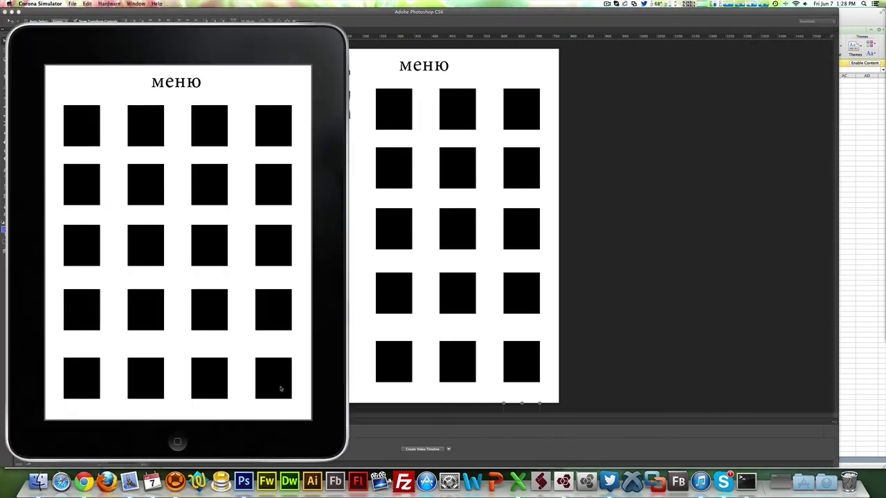
Test scrolling the grid of squares up and down in the simulator with the Manual height option
left_click_drag(282, 389, 99, 217)
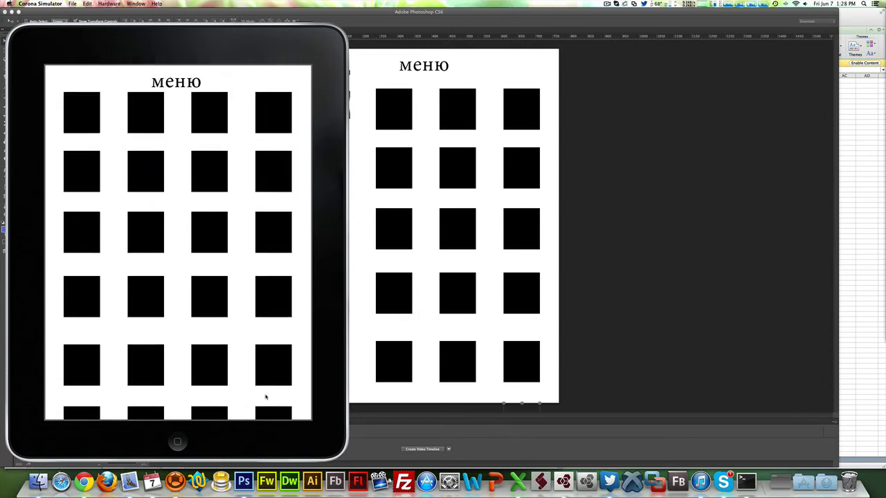
left_click_drag(279, 123, 292, 230)
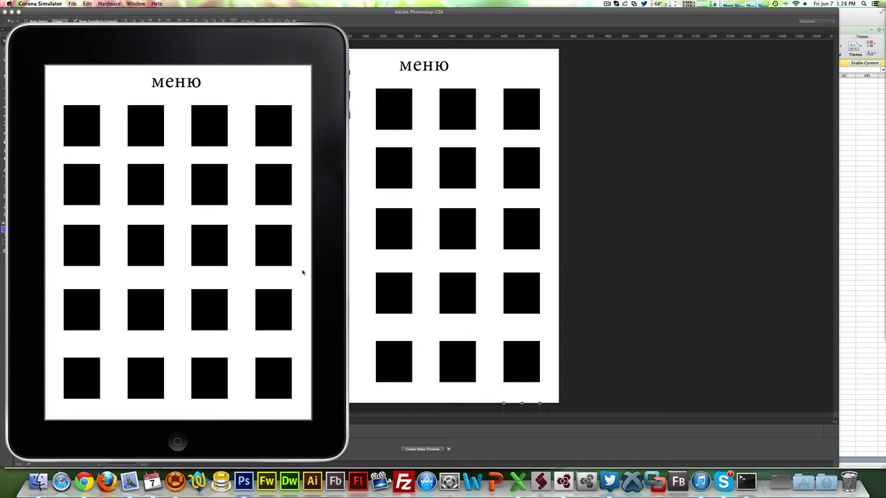
left_click_drag(284, 377, 302, 383)
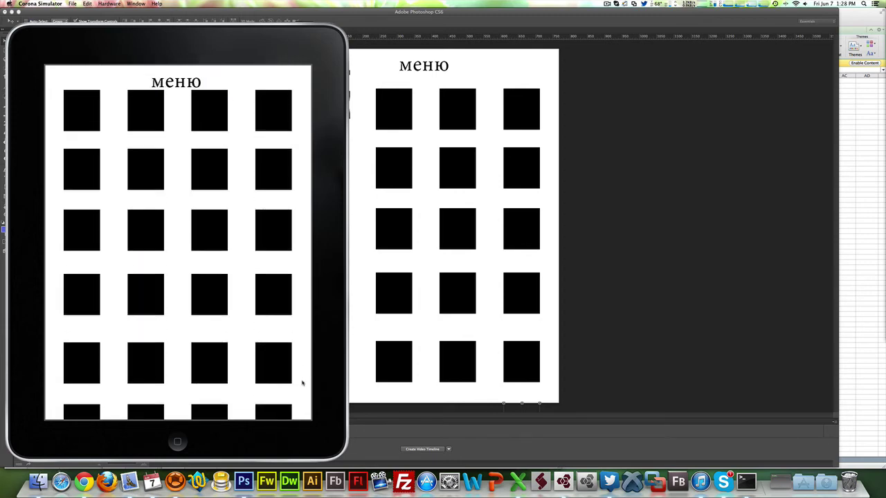
left_click_drag(263, 145, 164, 254)
left_click_drag(263, 390, 302, 127)
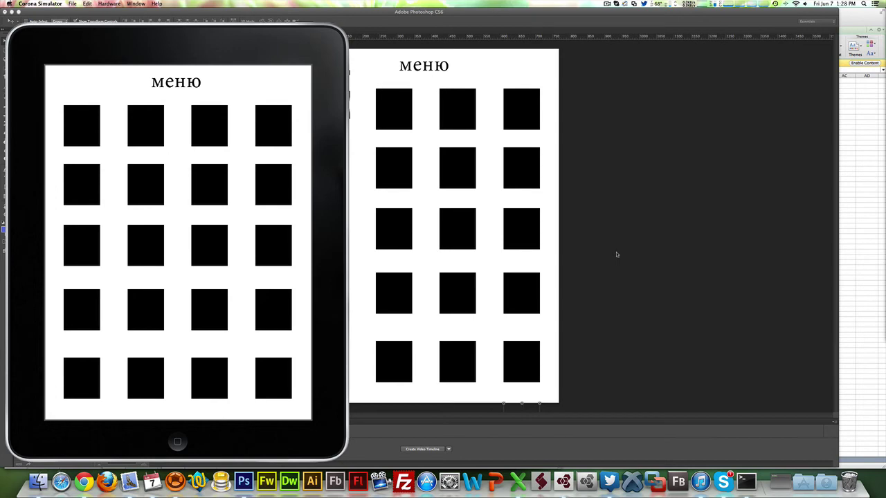
Return to Photoshop and review the scroll_010 settings, closing them without saving
left_click(617, 255)
double_click(706, 122)
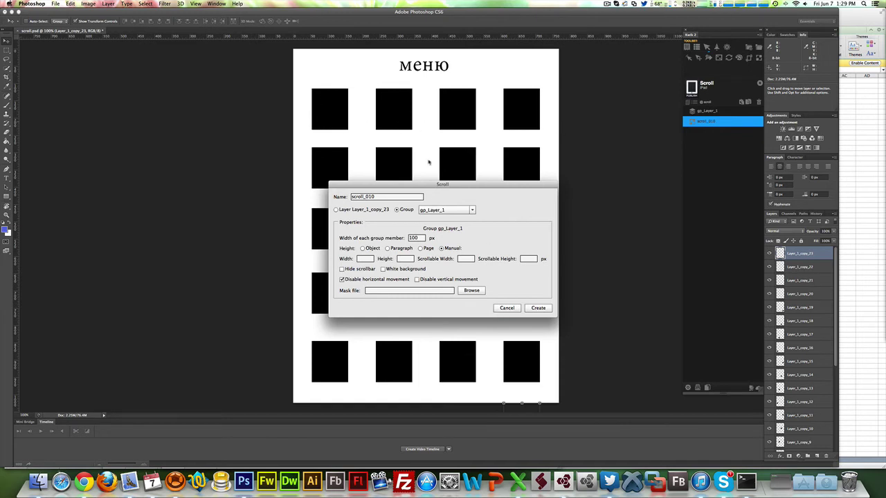
left_click(506, 308)
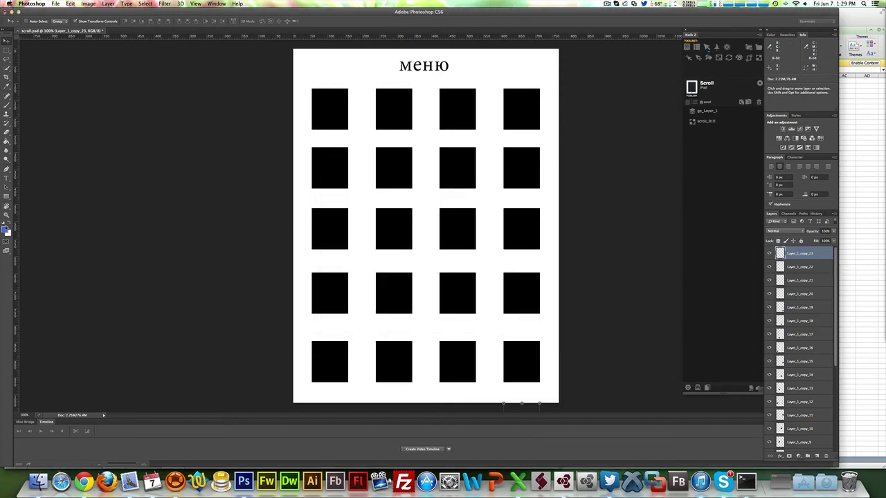
Measure the top row of four squares by drawing a temporary rectangle exactly around it, and undo the rectangle
left_click(7, 197)
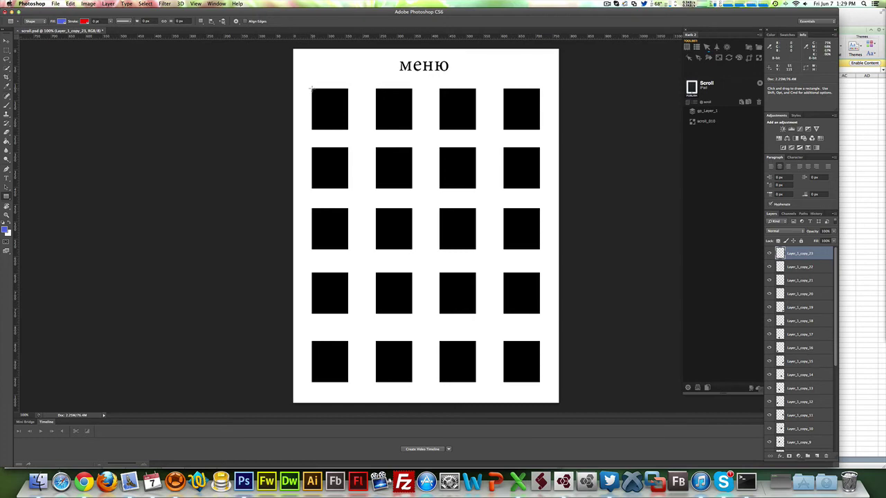
left_click_drag(311, 88, 540, 130)
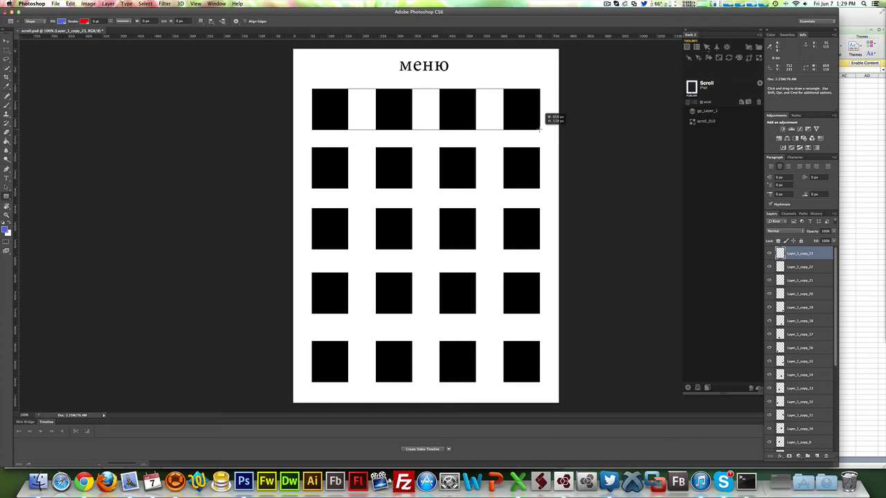
left_click_drag(540, 130, 540, 130)
key("super+z")
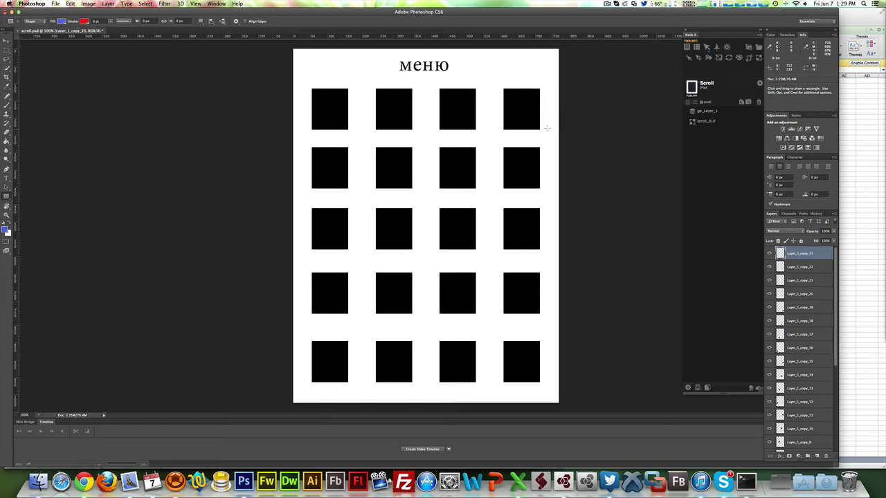
Set scroll_010's manual width to 659 px and height to 199 px, save the settings and republish the project
left_click(706, 124)
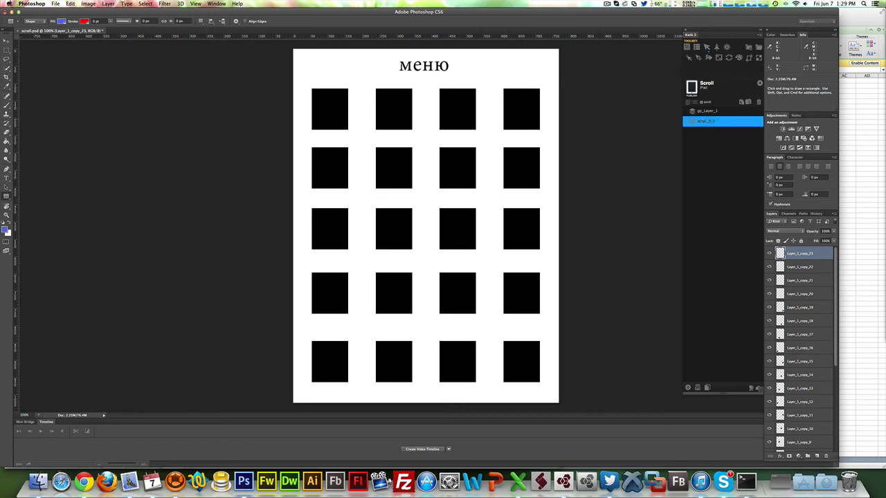
double_click(702, 121)
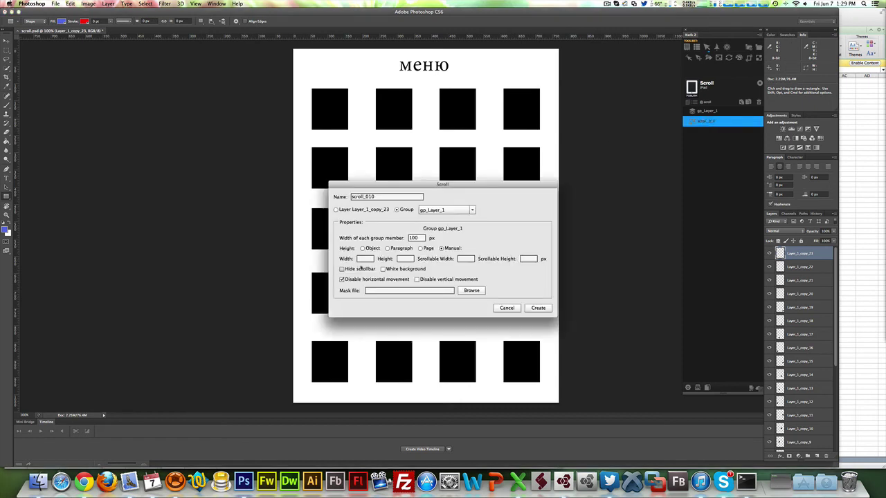
left_click(362, 259)
left_click(409, 258)
left_click(530, 308)
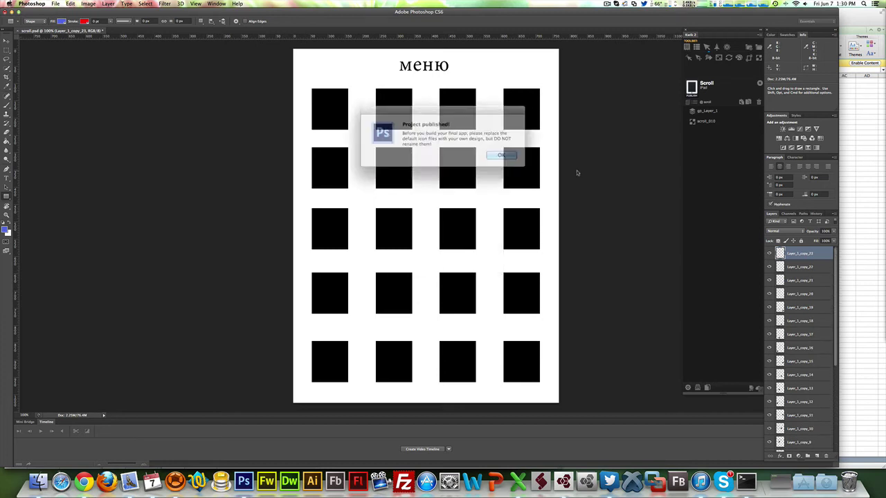
left_click(493, 153)
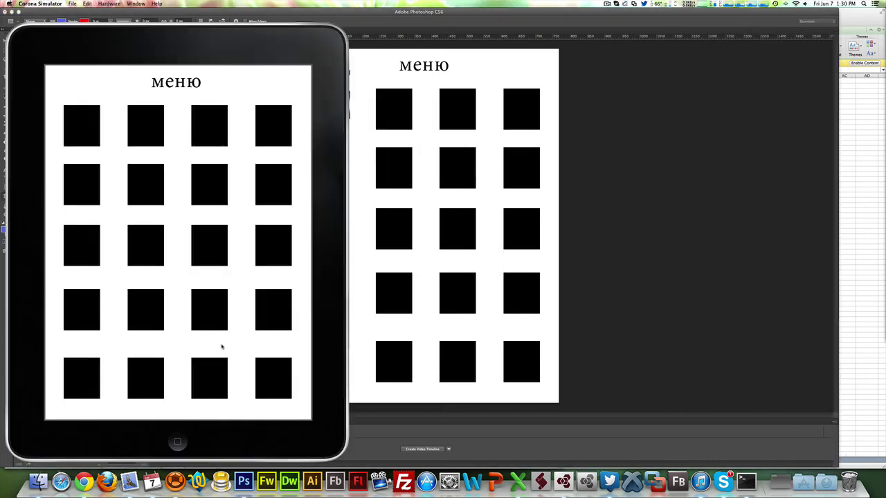
Test scrolling the squares upward in the simulator with the one-row scroll area and return to Photoshop
left_click_drag(209, 275, 205, 121)
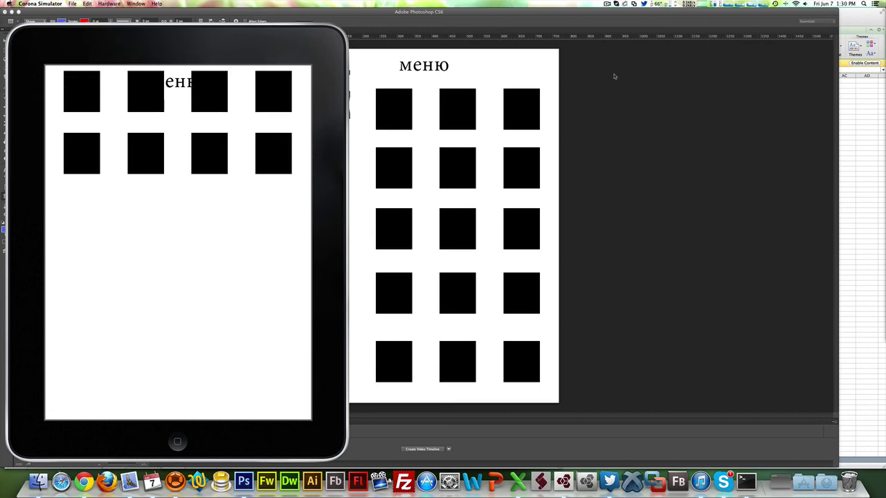
left_click(607, 94)
left_click(700, 122)
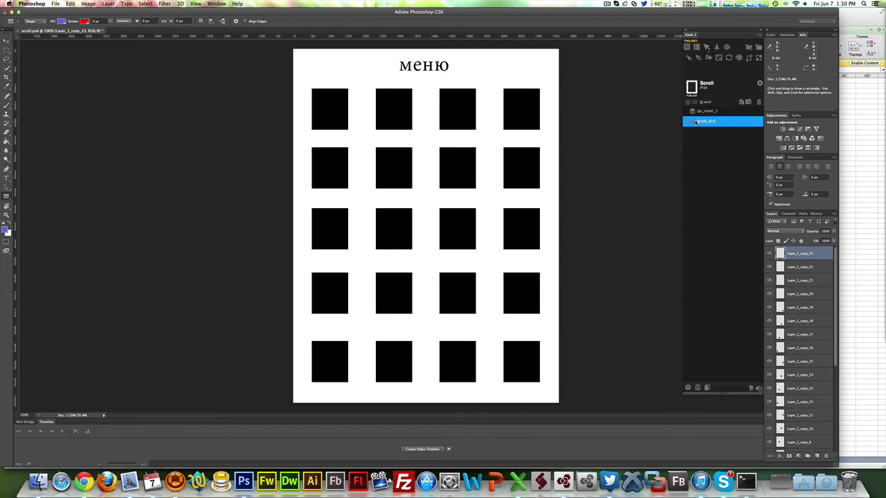
left_click(694, 123)
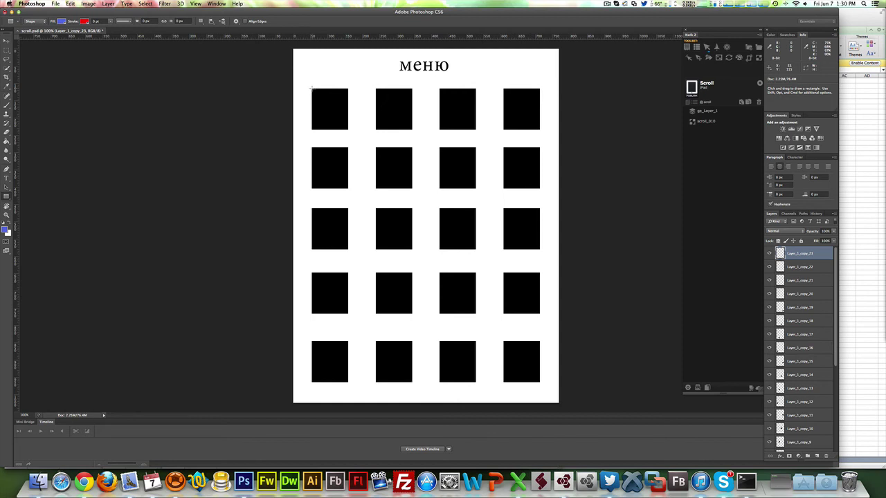
Measure all five visible rows of squares with a temporary rectangle from the first square's corner to the last one's, and undo it
left_click_drag(312, 88, 539, 379)
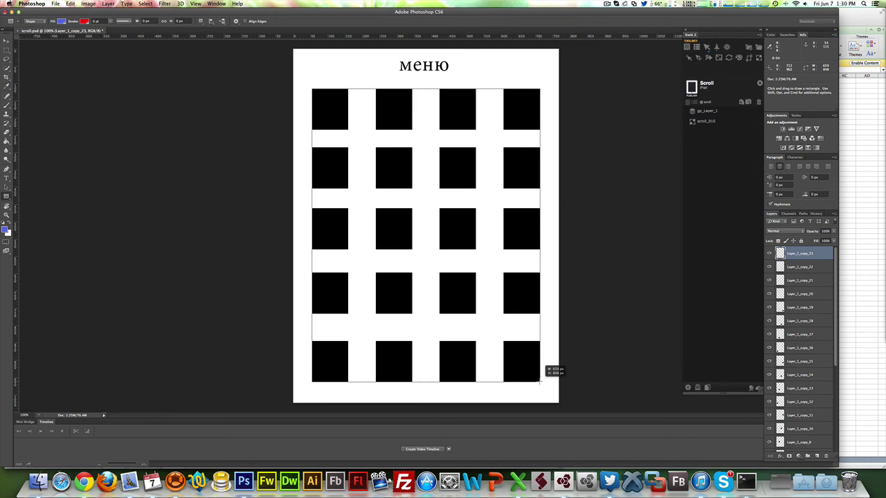
left_click_drag(539, 379, 539, 382)
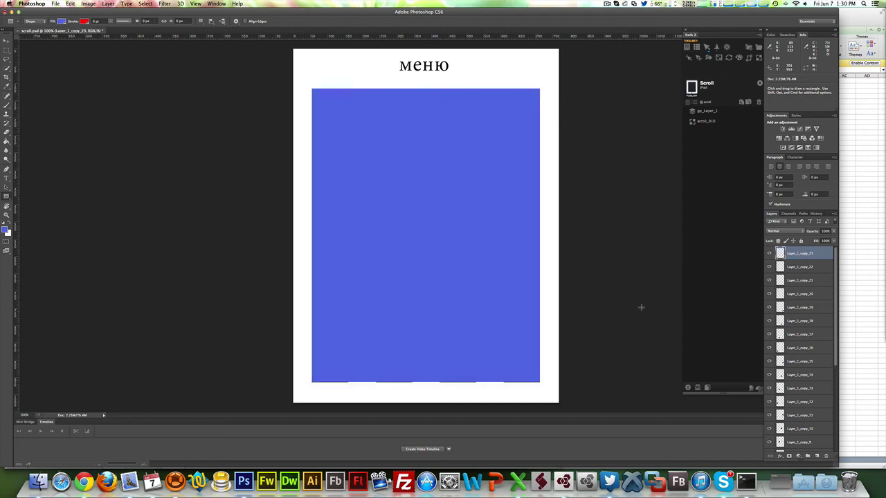
key("super+z")
Set scroll_010's manual height to 858 px, save the settings and republish the project
left_click(706, 121)
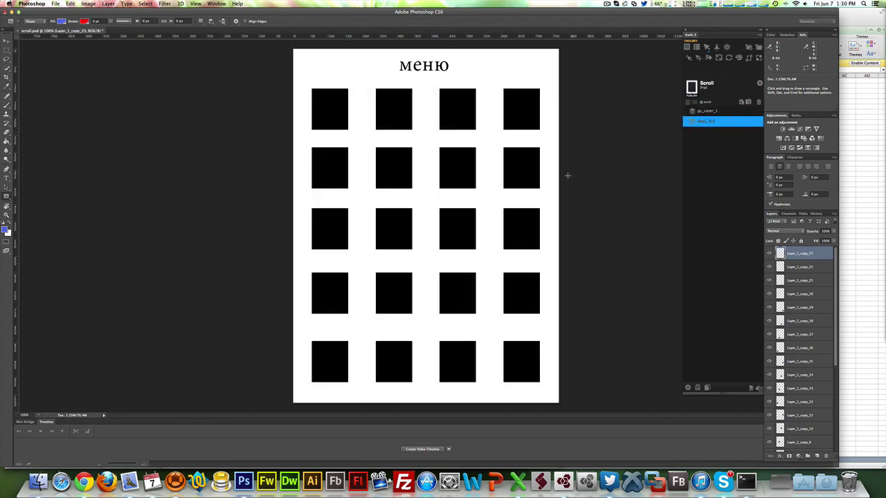
double_click(705, 122)
double_click(406, 258)
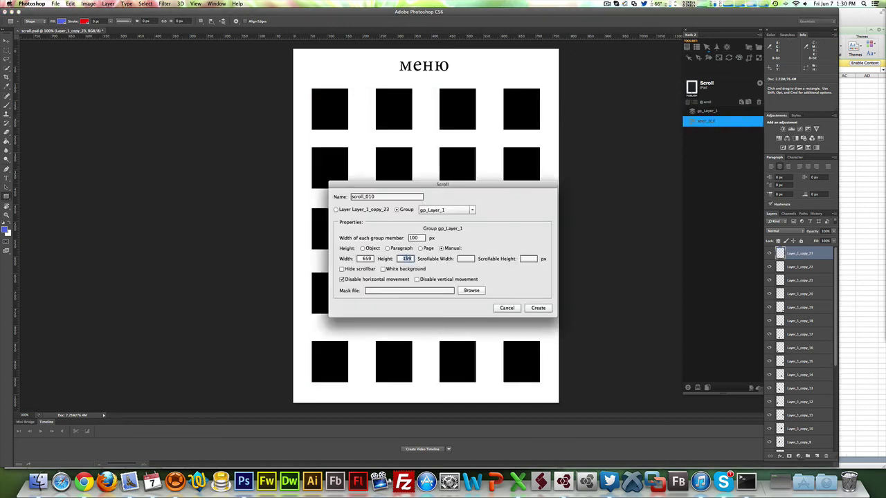
type("858")
left_click(537, 309)
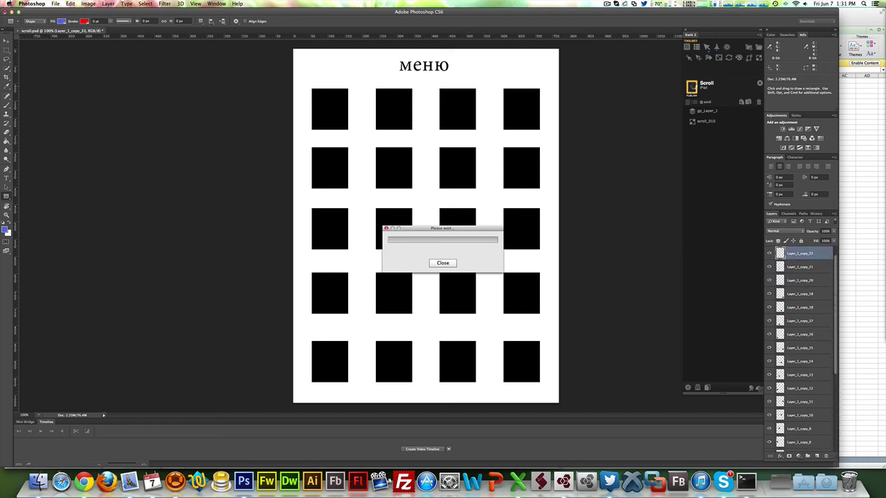
left_click(494, 153)
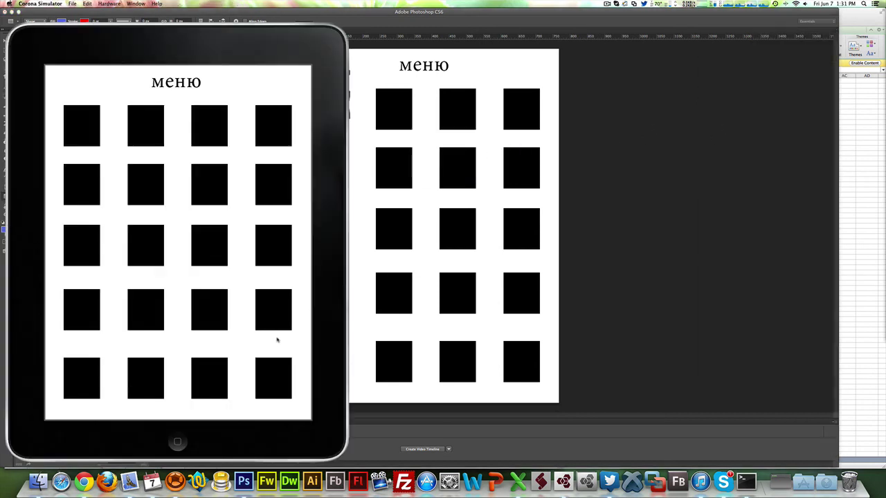
Test scrolling the grid of squares repeatedly in the simulator with the taller manual scroll area
left_click_drag(273, 360, 268, 313)
mouse_move(265, 390)
left_mouse_down()
mouse_move(265, 305)
mouse_move(270, 376)
left_mouse_up()
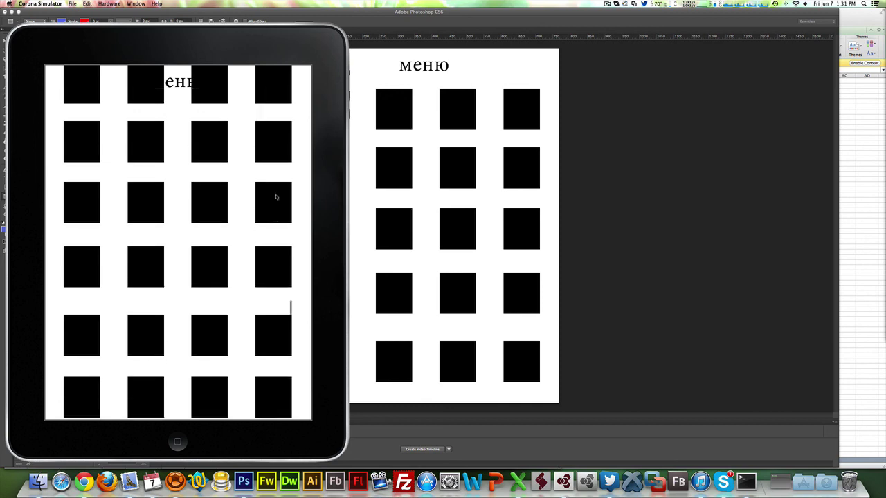
left_click_drag(271, 411, 286, 265)
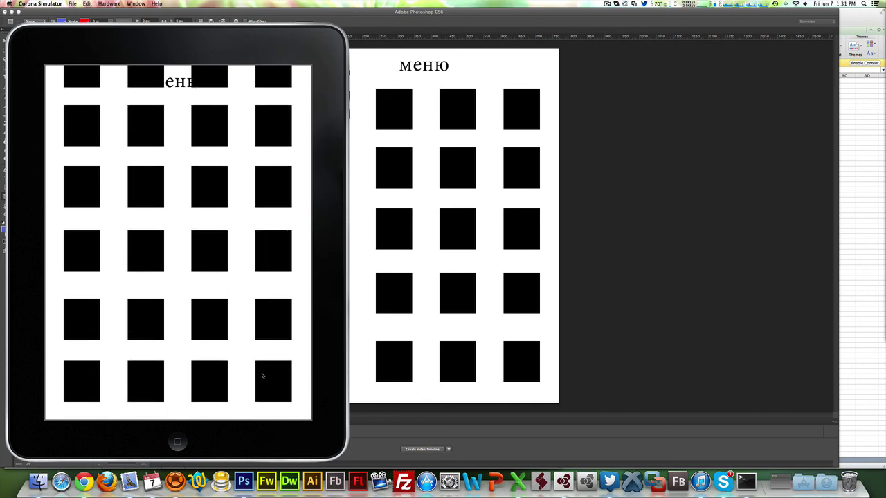
left_click_drag(293, 374, 279, 121)
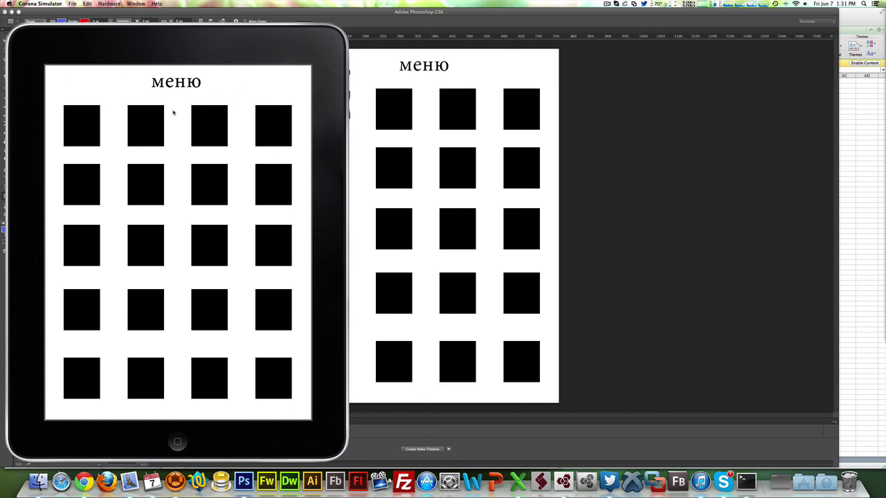
left_click_drag(270, 405, 209, 357)
Return to Photoshop and open scroll_010's settings for editing
left_click(574, 285)
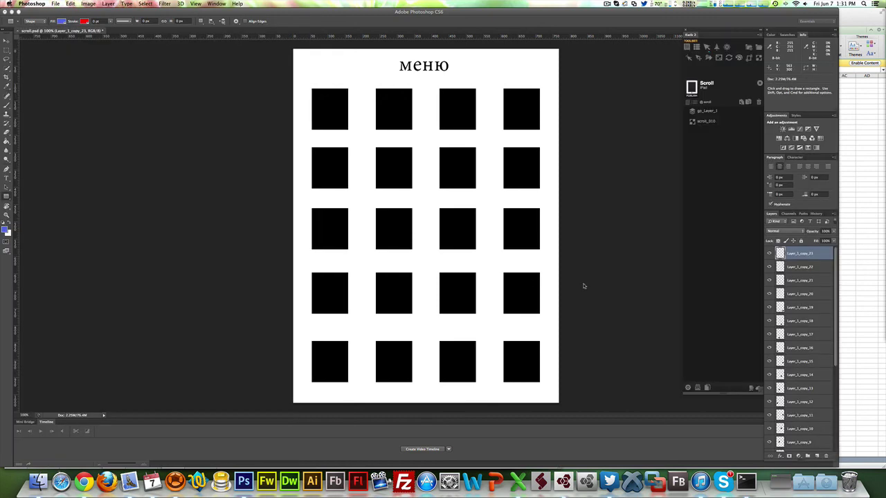
left_click(700, 121)
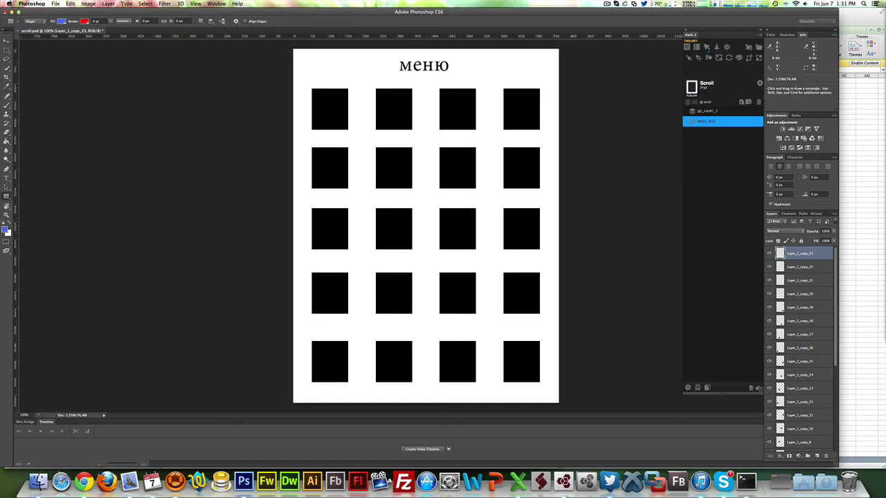
double_click(700, 121)
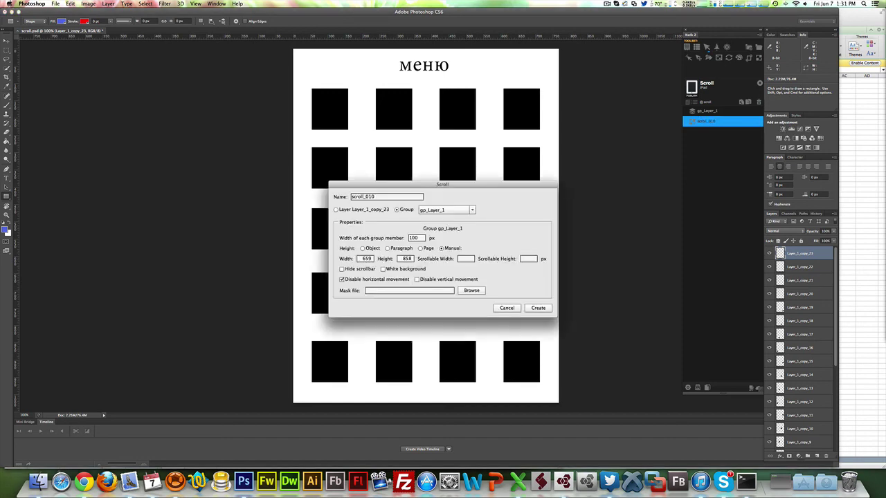